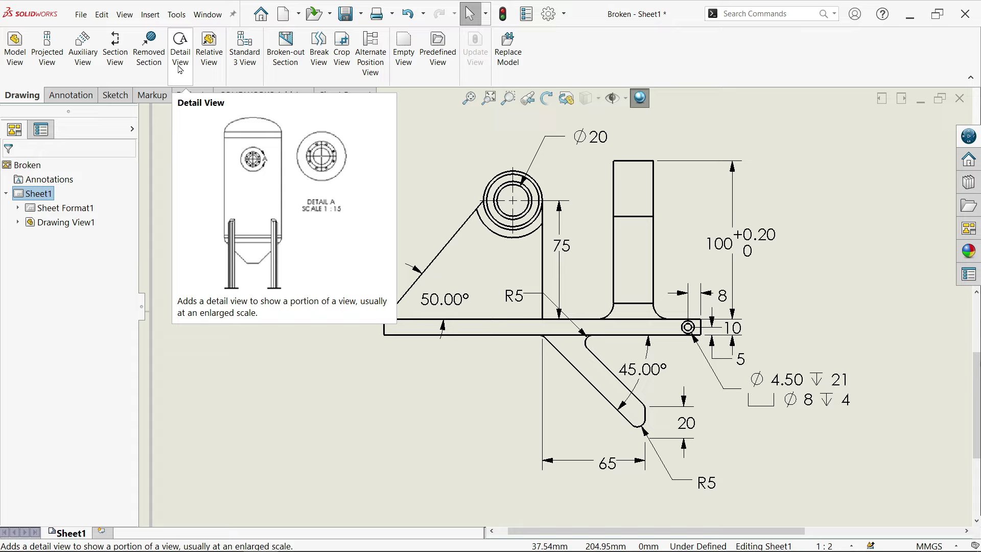
Draw detail circle C centred on the small hole, sized to enclose it
click(181, 70)
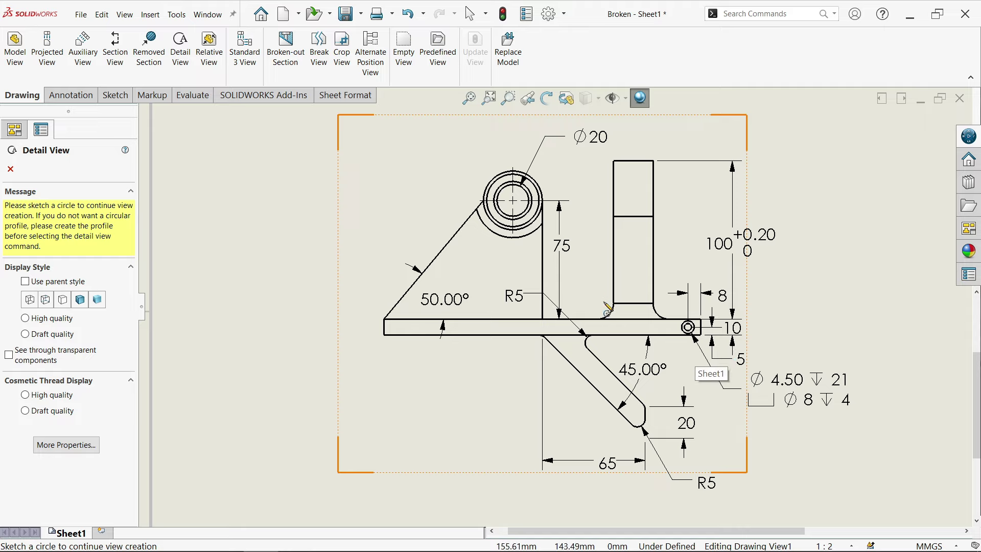
scroll(699, 338, down, 2)
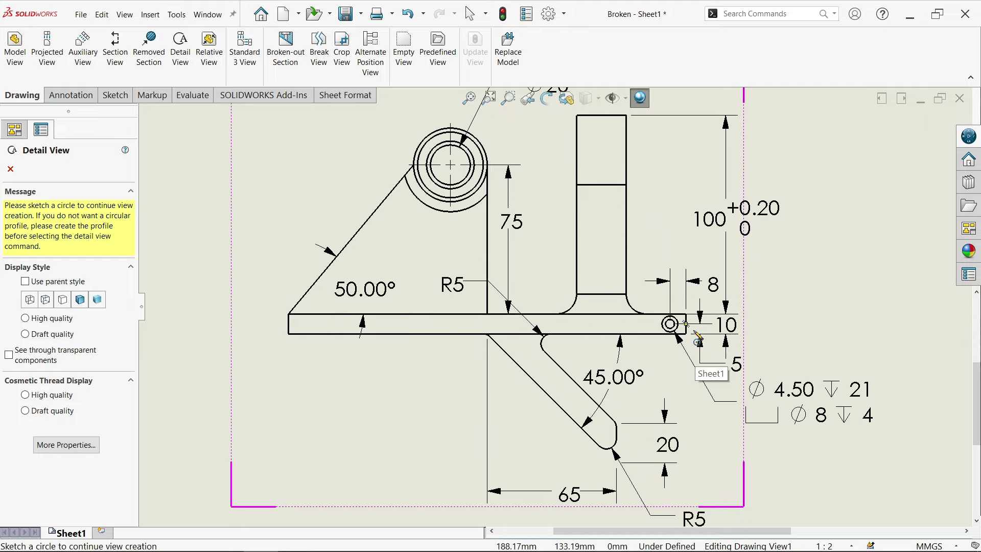
scroll(699, 339, down, 3)
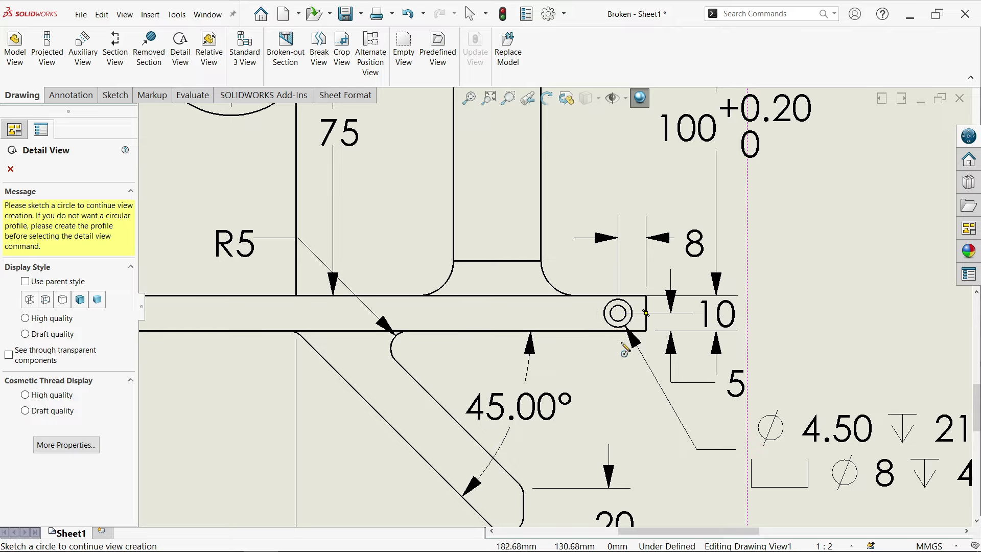
scroll(674, 288, down, 2)
click(596, 323)
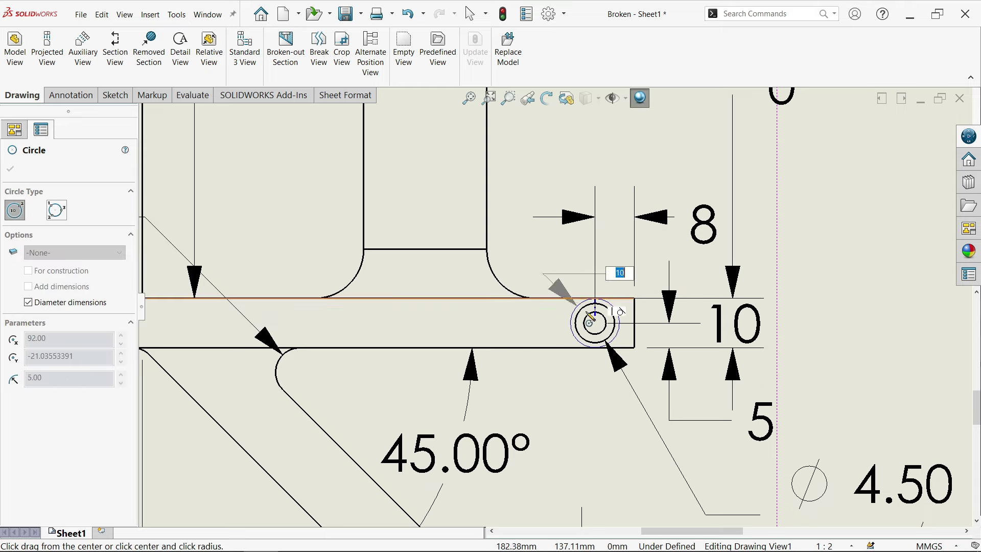
click(546, 377)
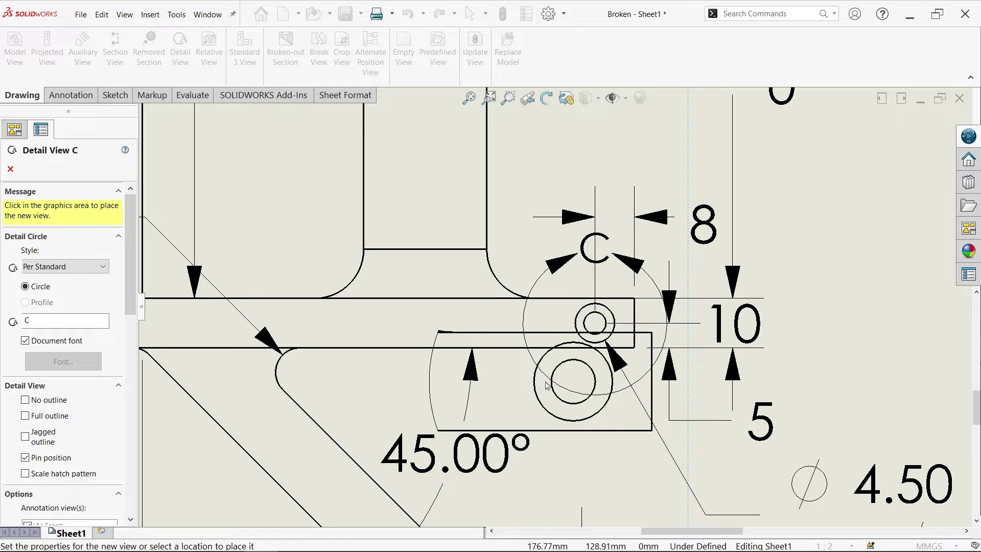
scroll(531, 387, up, 1)
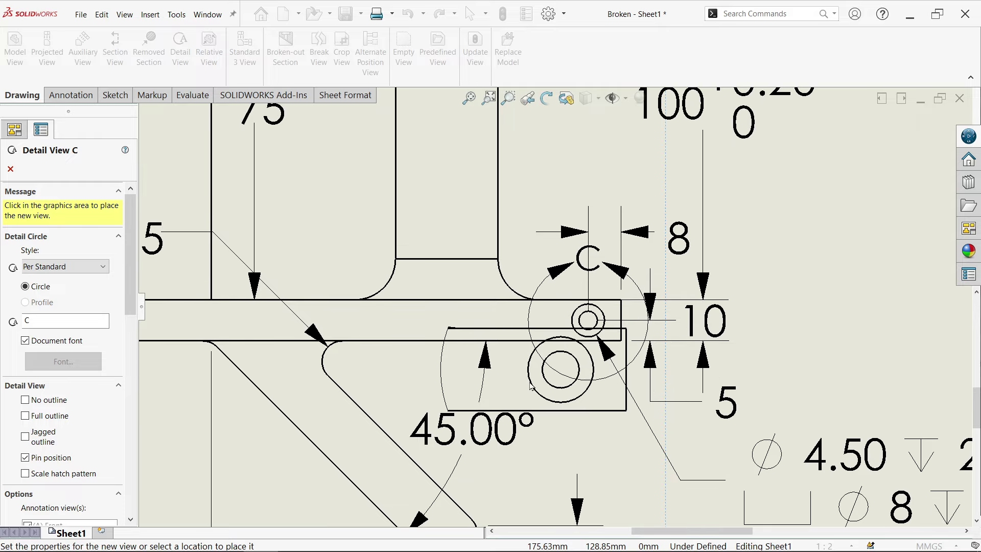
scroll(531, 387, up, 1)
scroll(573, 371, up, 1)
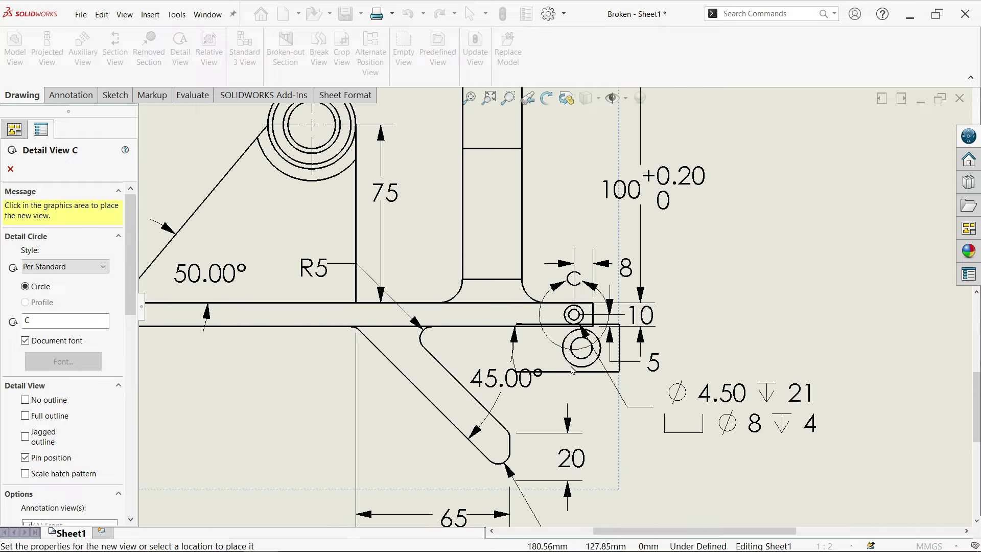
scroll(572, 371, up, 1)
scroll(572, 371, up, 1)
scroll(736, 274, up, 1)
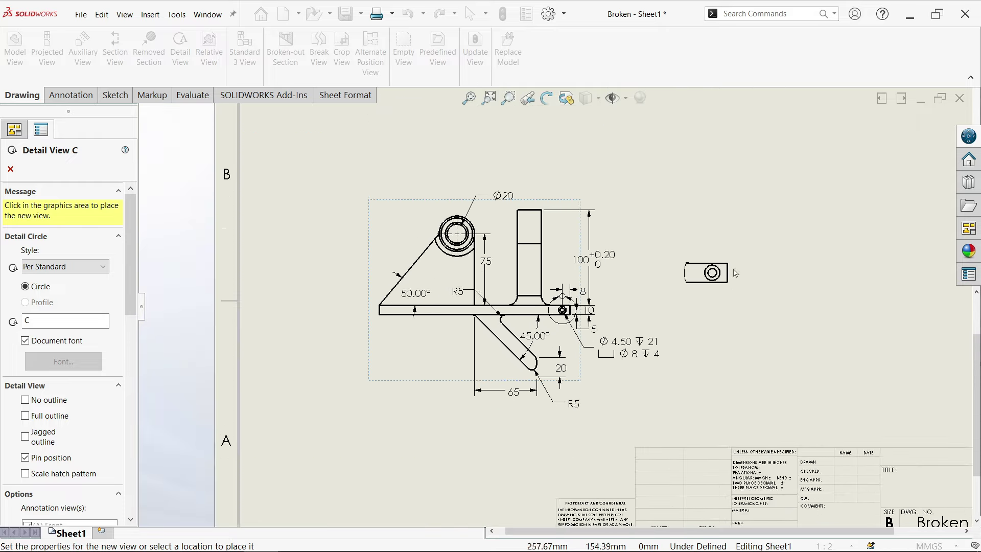
scroll(736, 274, up, 1)
scroll(734, 281, down, 2)
scroll(730, 287, down, 1)
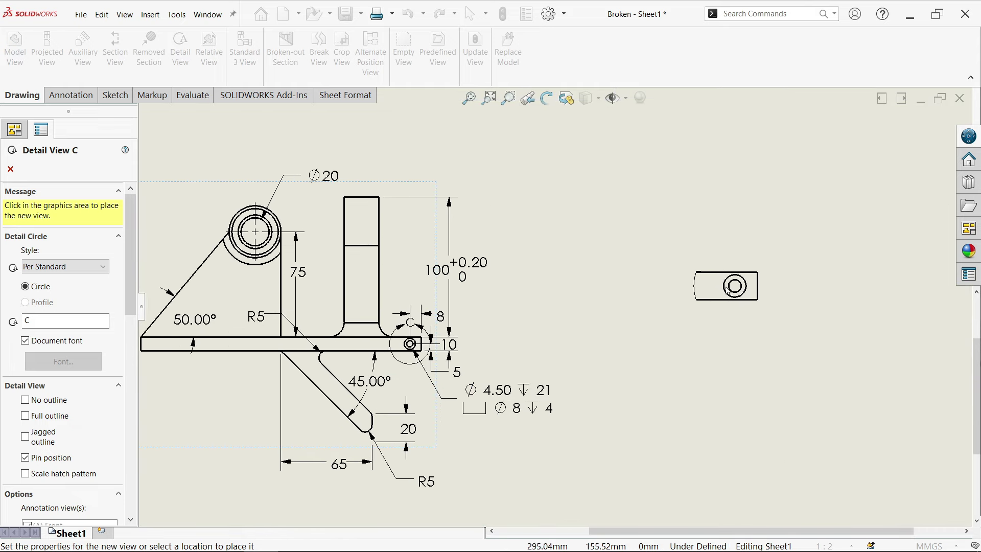
Place Detail C right of the part and give it a custom 2:1 scale
click(730, 287)
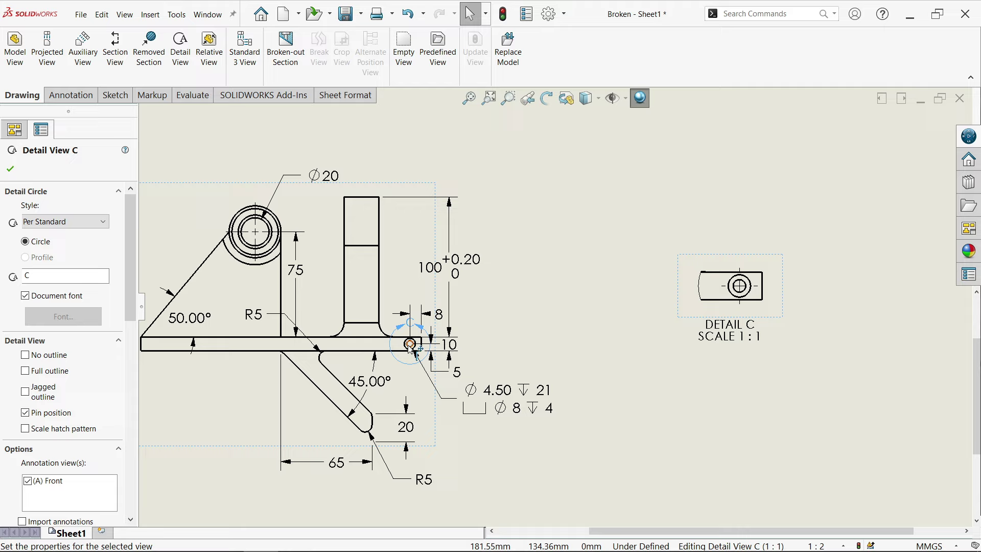
scroll(396, 344, down, 1)
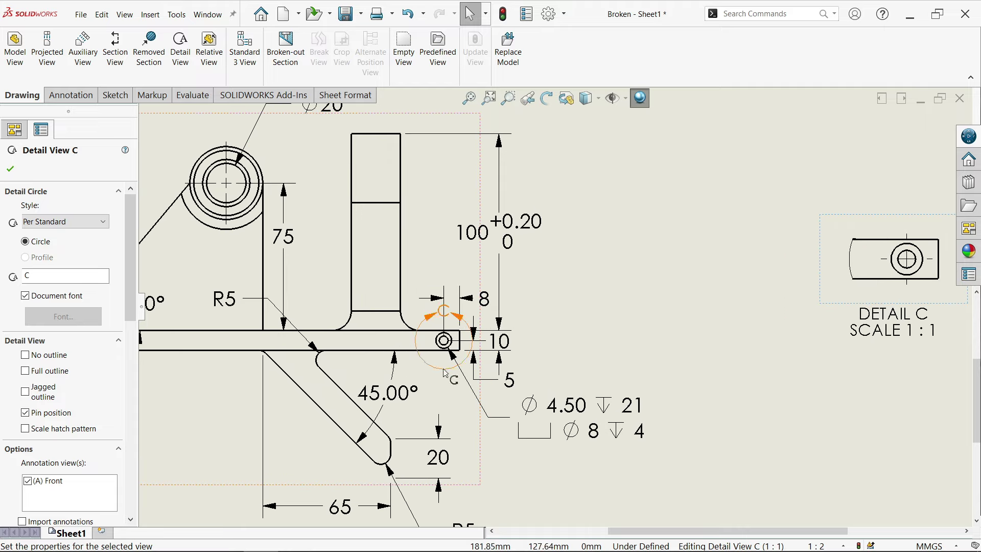
scroll(664, 296, up, 1)
scroll(713, 282, down, 1)
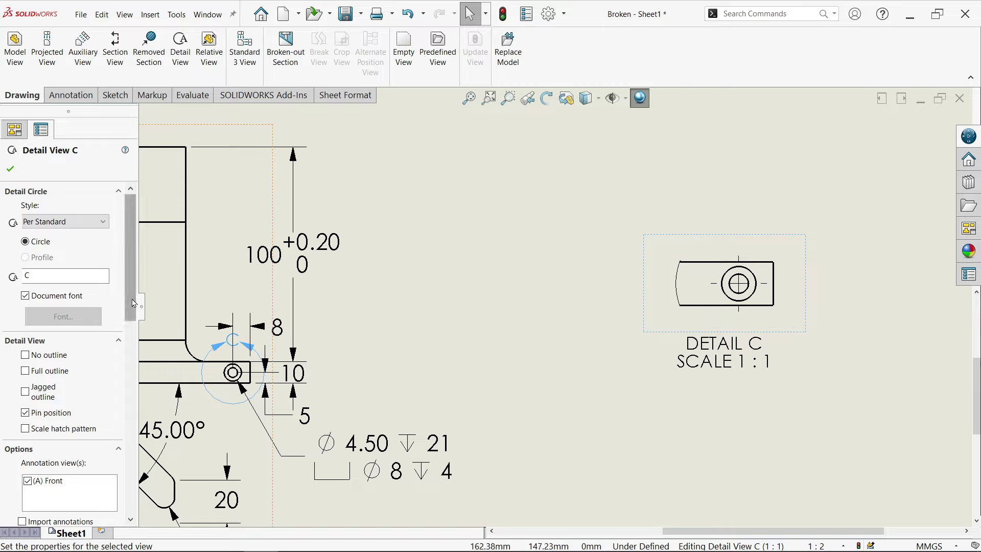
drag(134, 303, 125, 392)
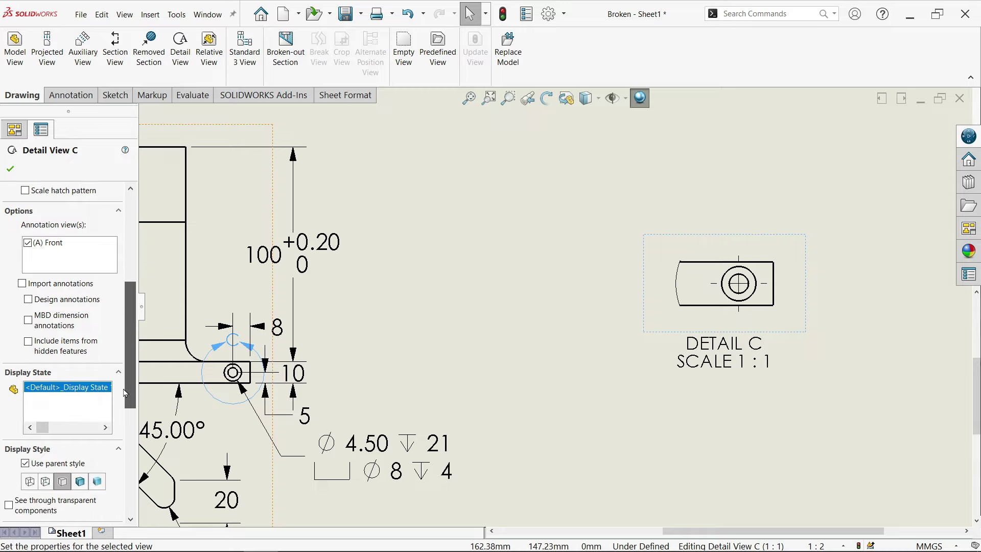
scroll(56, 379, down, 5)
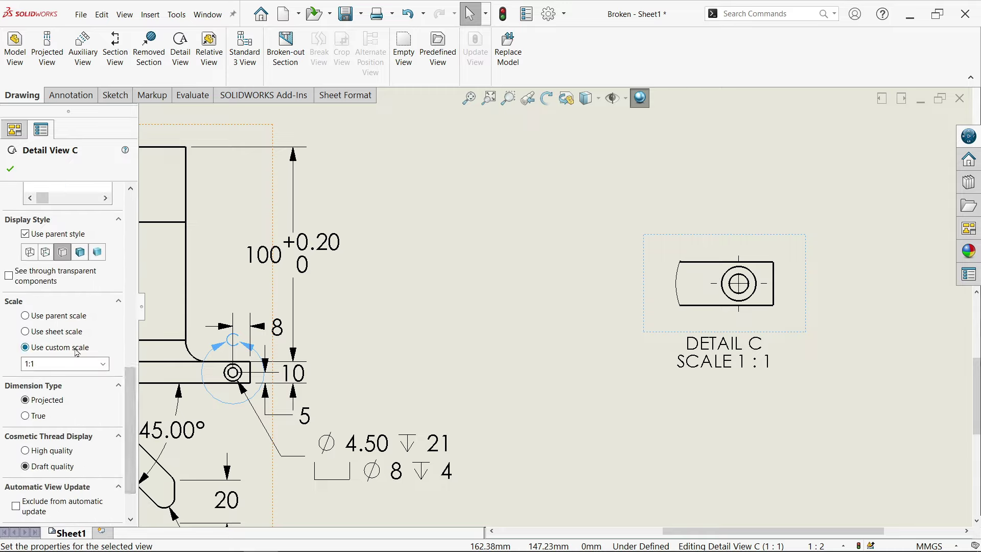
click(103, 365)
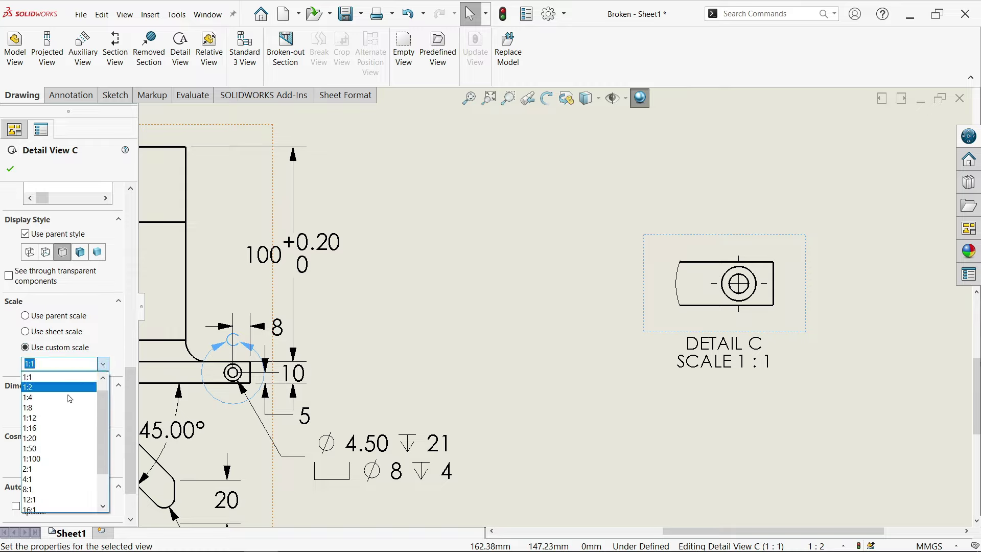
click(33, 469)
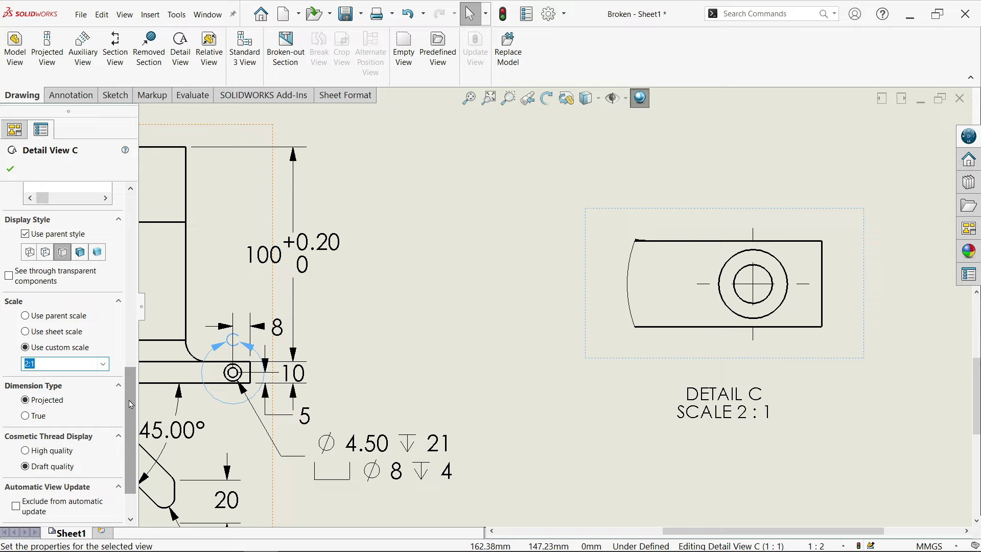
drag(131, 405, 131, 231)
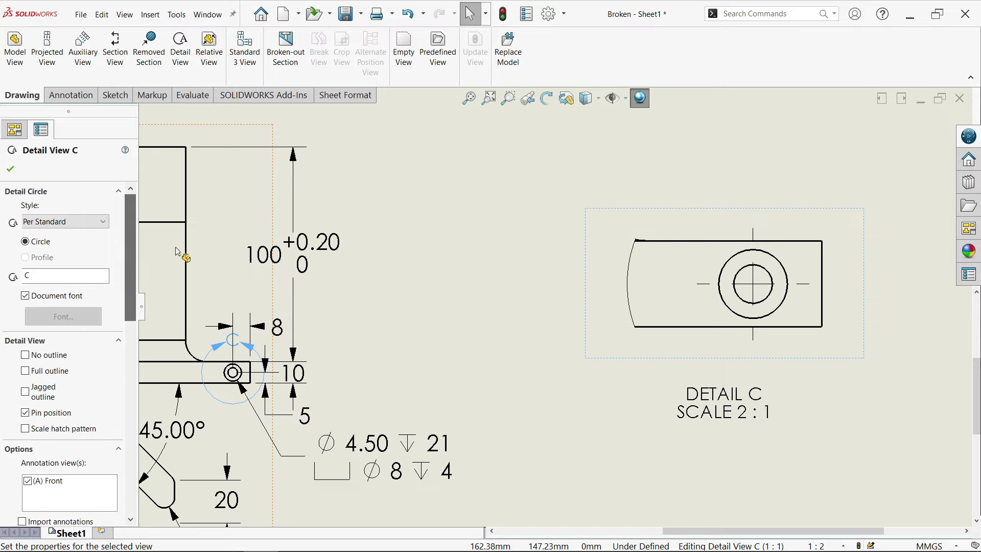
Move the C label to the detail circle's upper left
scroll(562, 296, up, 2)
scroll(394, 357, down, 2)
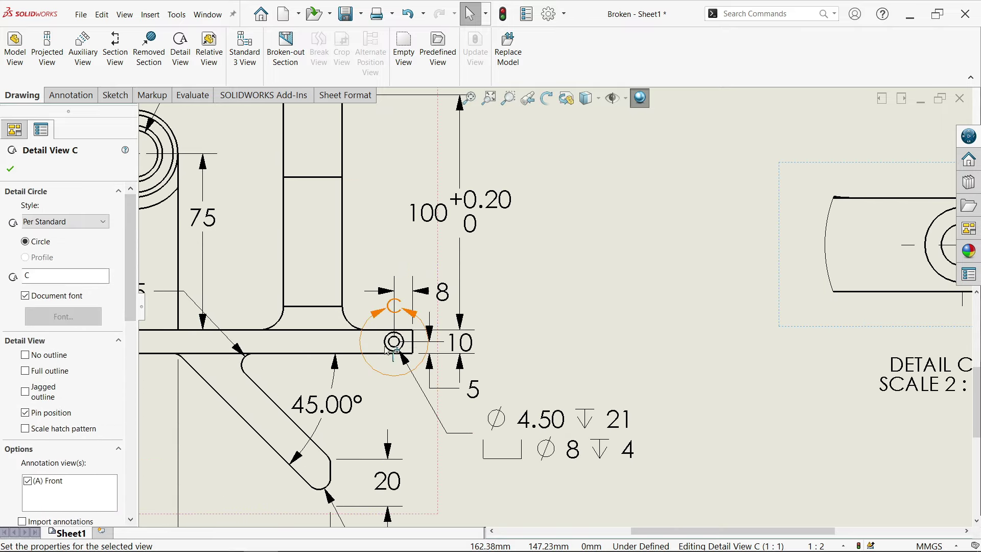
scroll(409, 341, down, 2)
scroll(409, 342, down, 1)
mouse_move(411, 287)
mouse_down()
mouse_move(378, 318)
mouse_move(397, 388)
mouse_up()
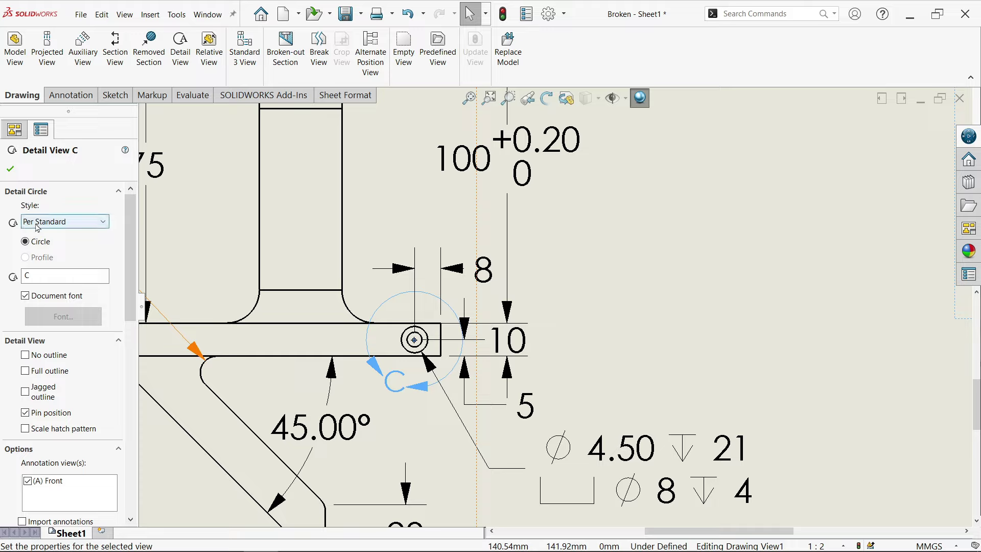
Set the detail circle style to Connected after trying With Leader and No Leader
click(39, 223)
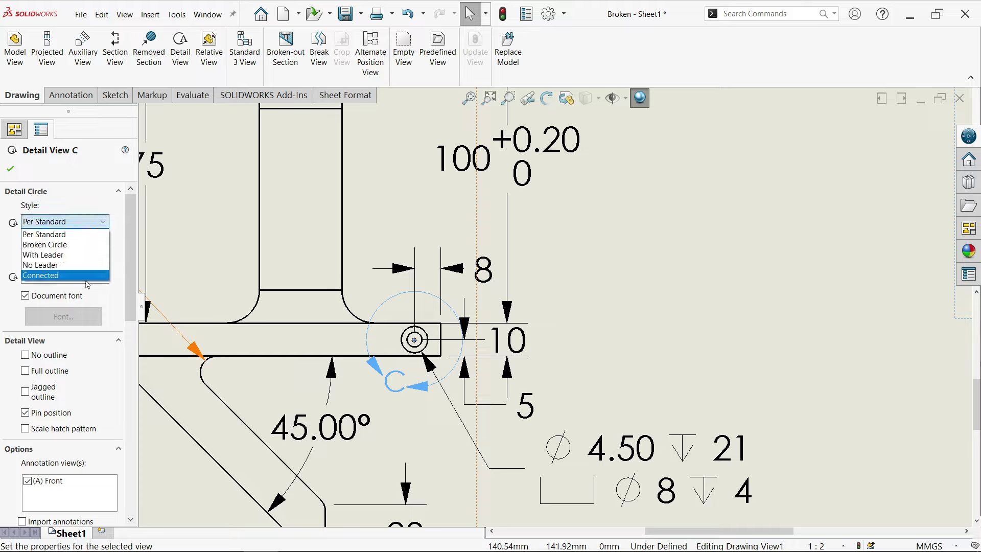
click(55, 258)
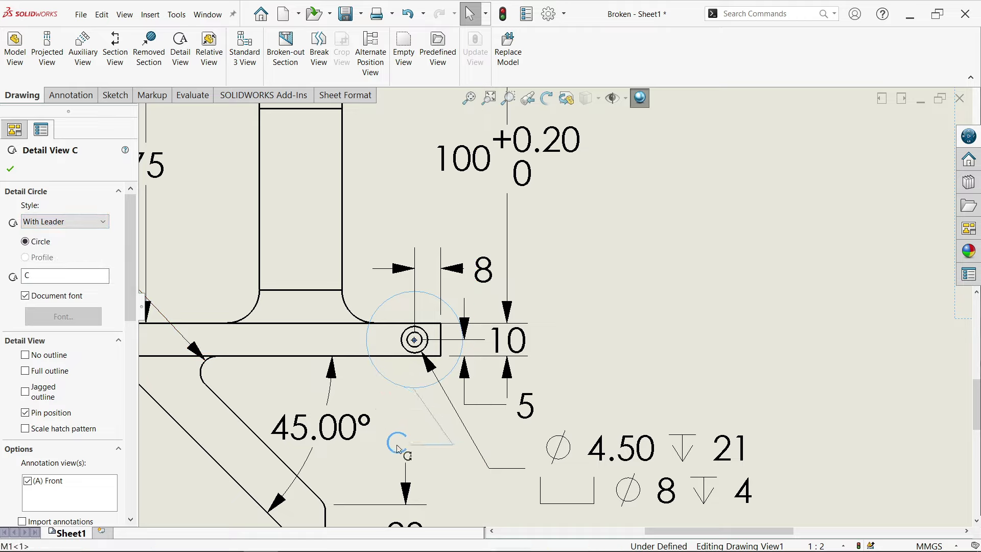
click(49, 222)
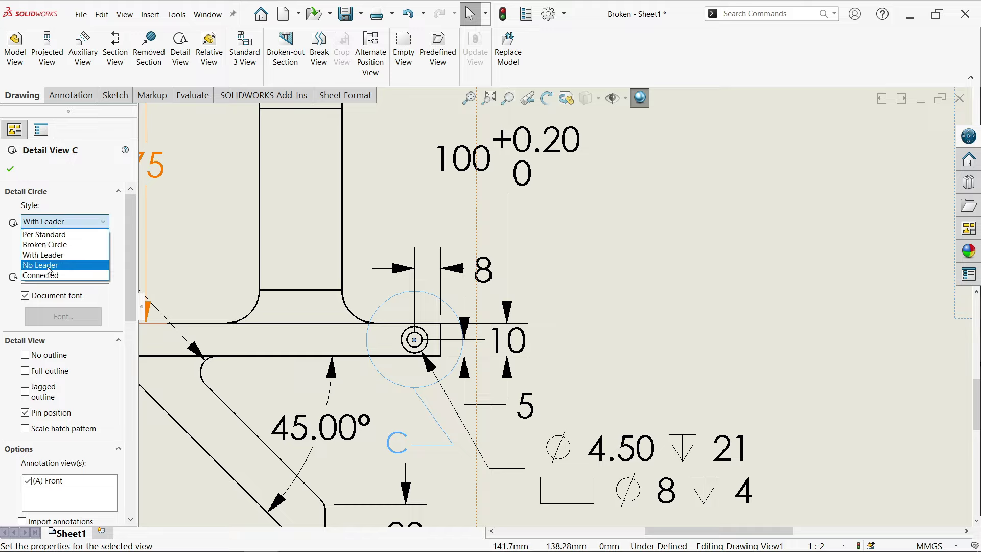
click(49, 266)
click(53, 223)
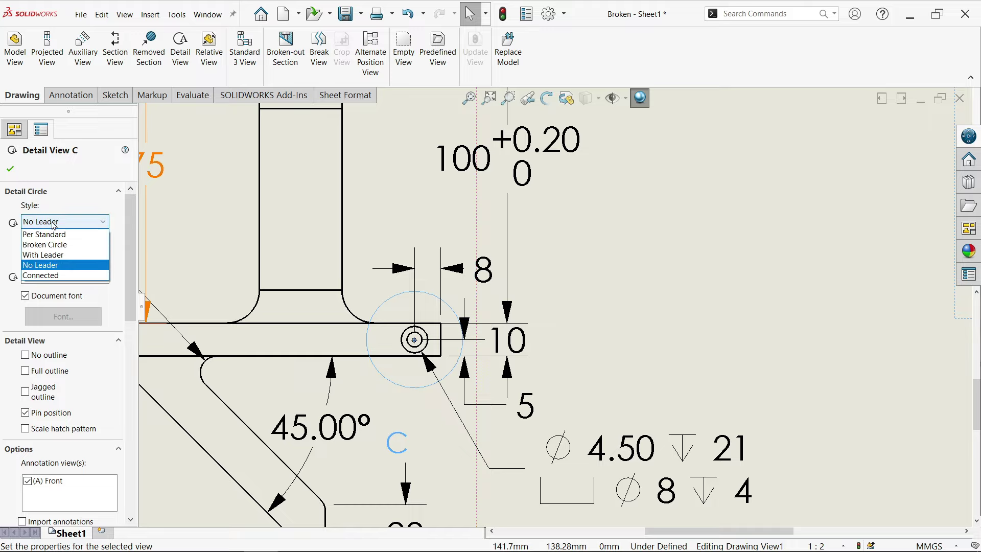
click(49, 276)
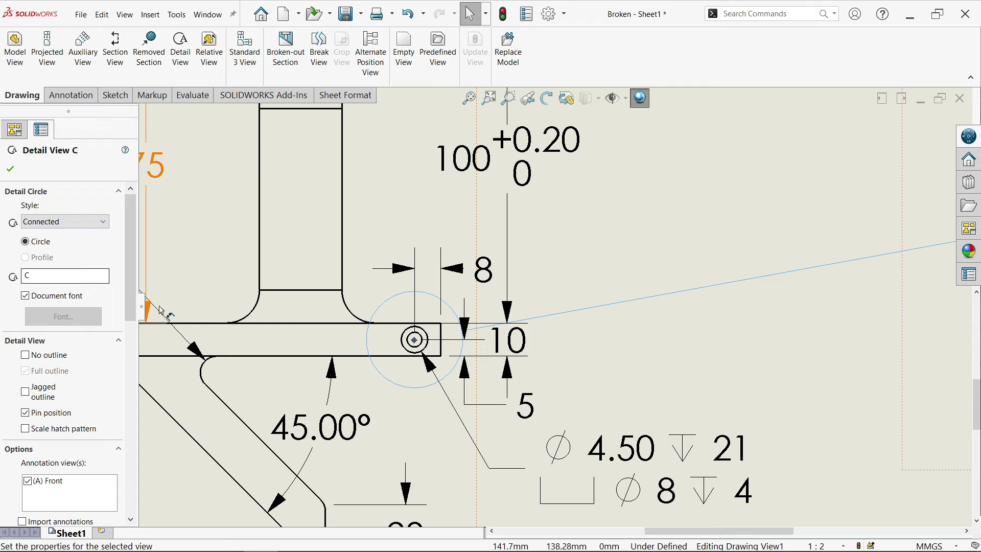
scroll(531, 327, up, 4)
Change the detail label from C to A and switch off Document font
scroll(493, 316, down, 2)
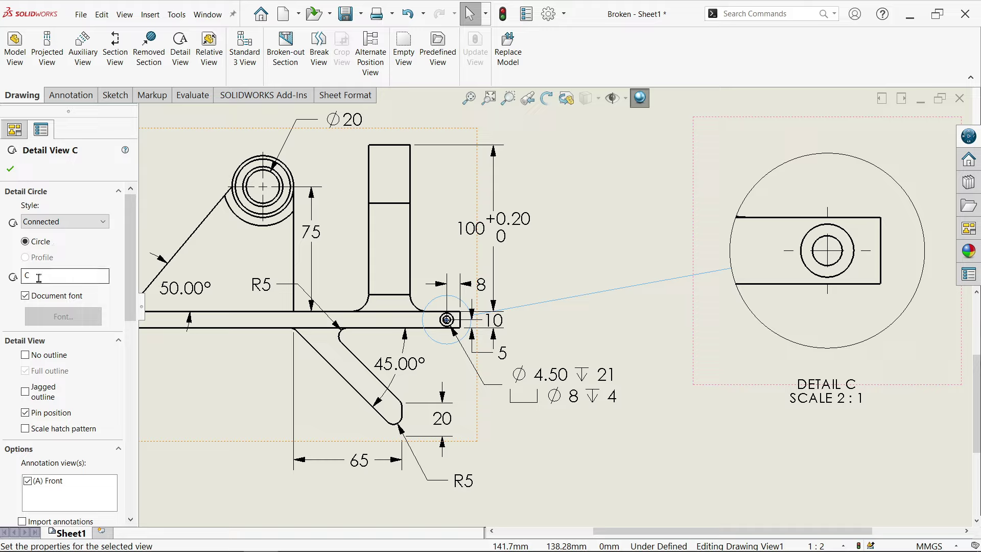
drag(39, 278, 17, 274)
text(S)
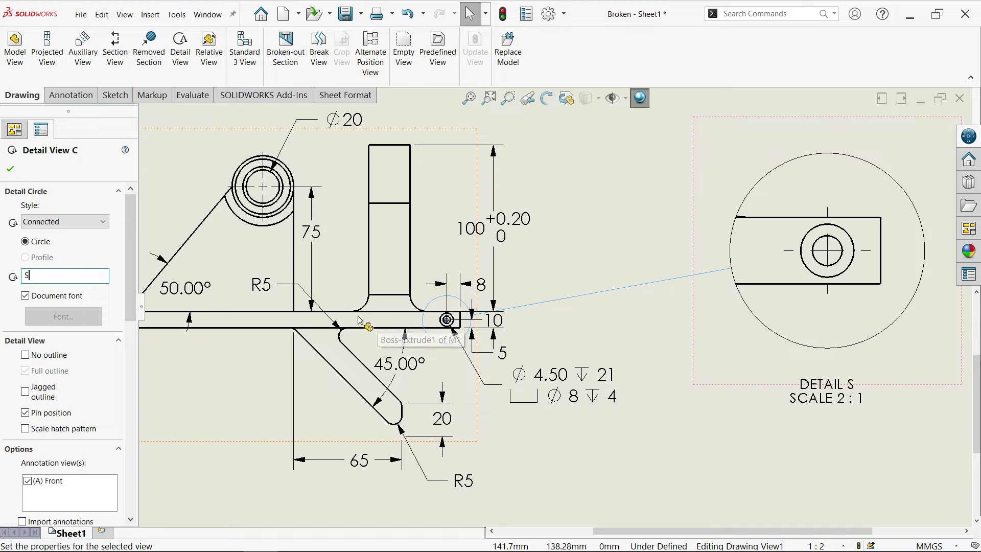
key(BackSpace)
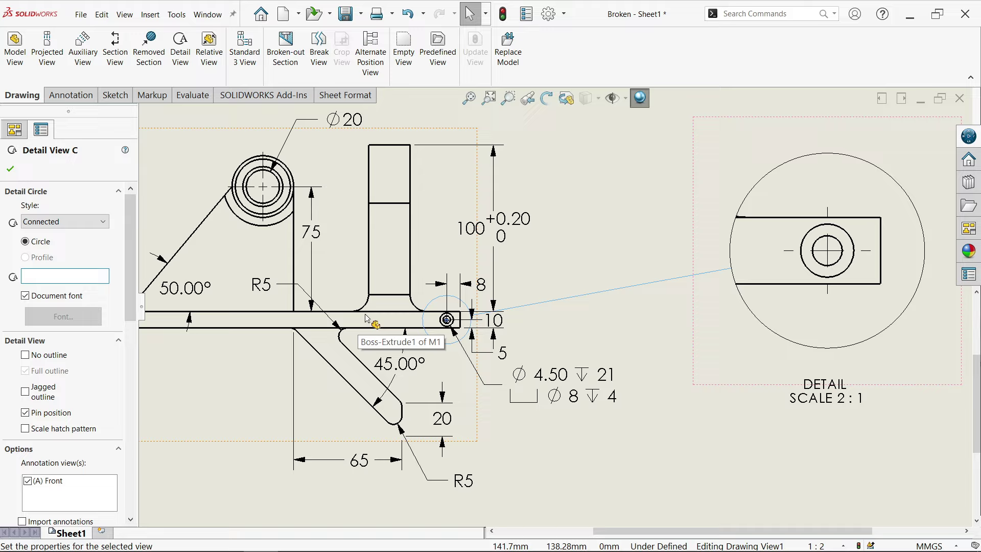
text(A)
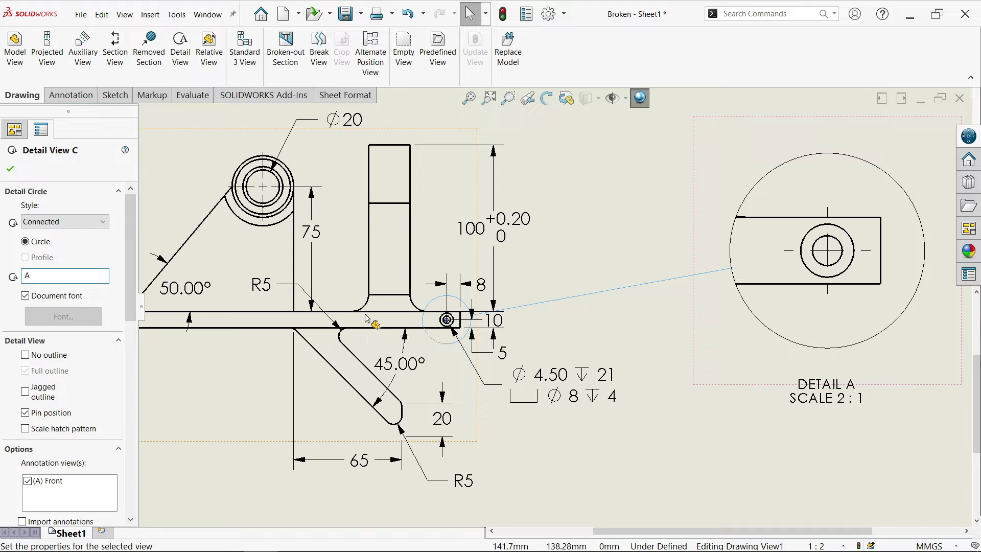
text(A)
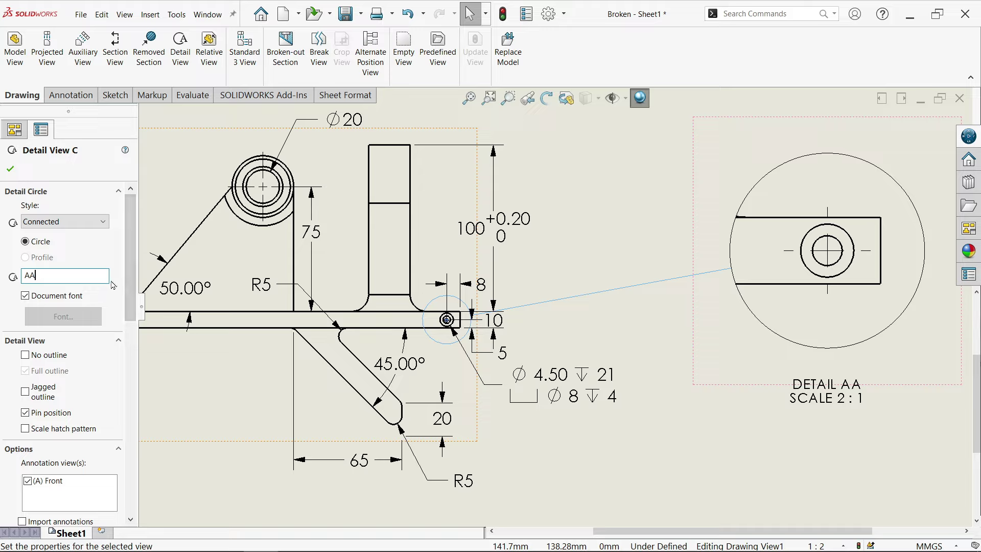
key(BackSpace)
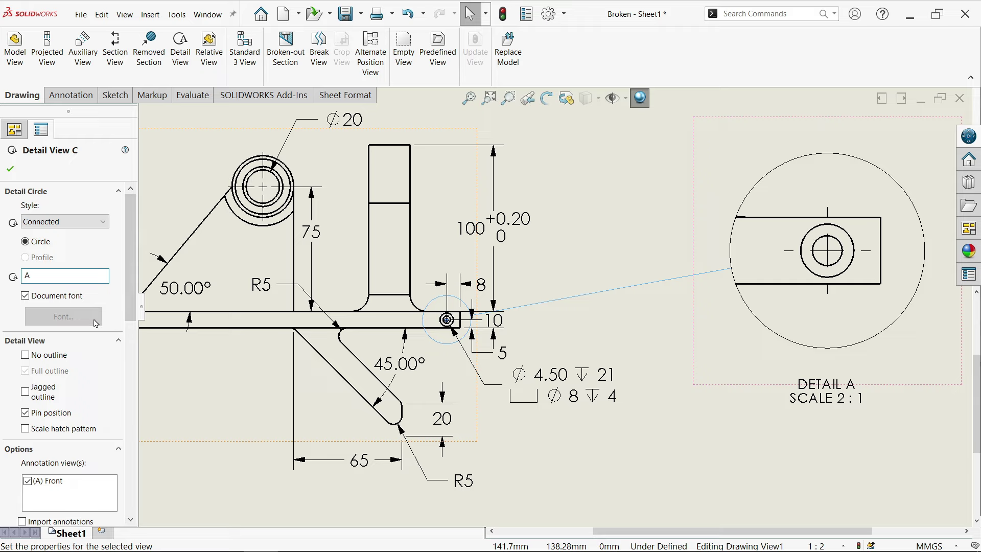
click(42, 297)
Set the DETAIL A label font to Bold and apply it to the detail view
click(62, 317)
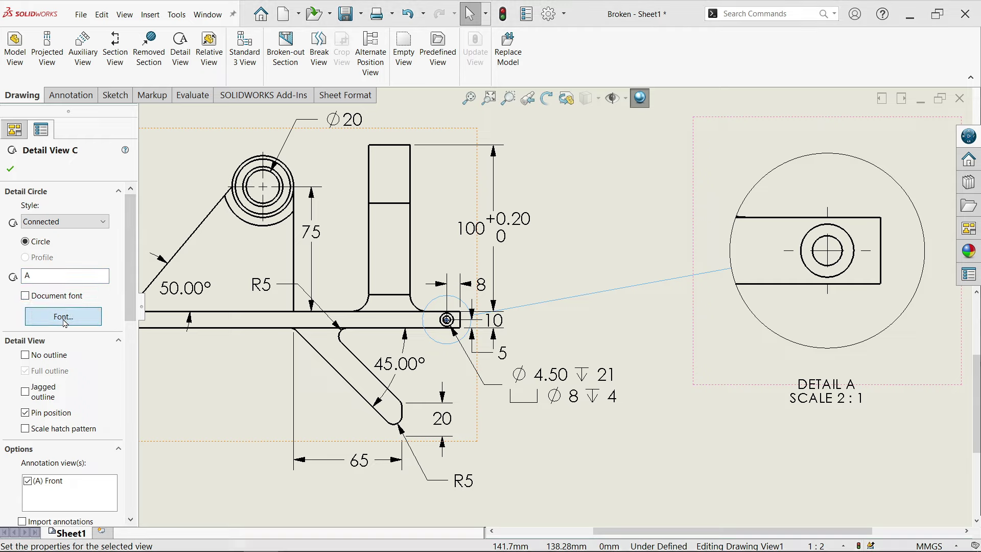
drag(587, 208, 539, 207)
text(4)
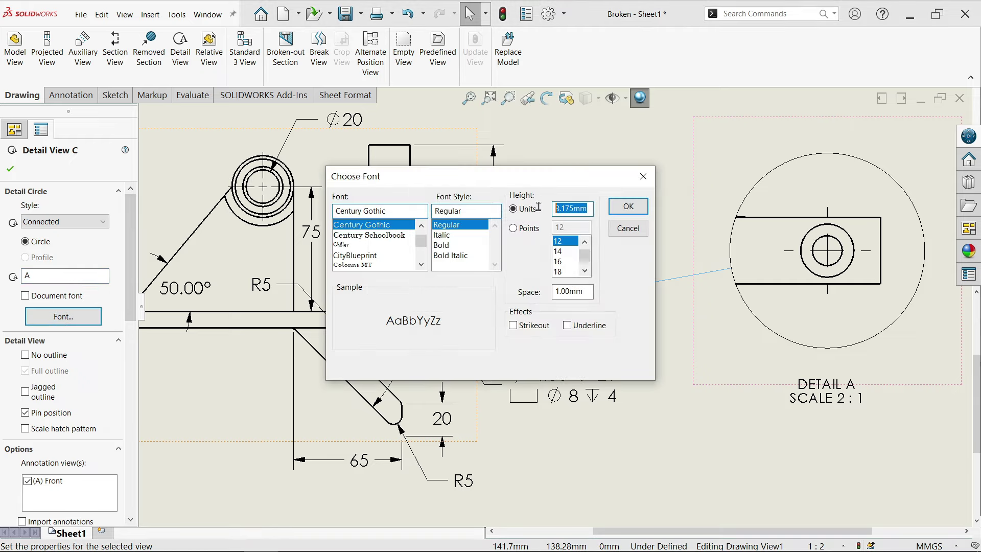
click(447, 246)
click(624, 210)
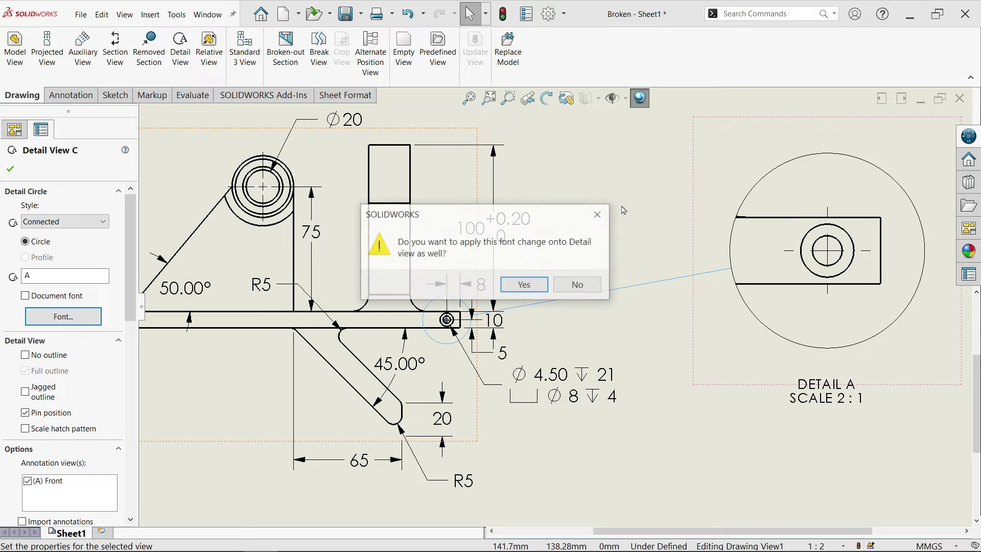
click(524, 285)
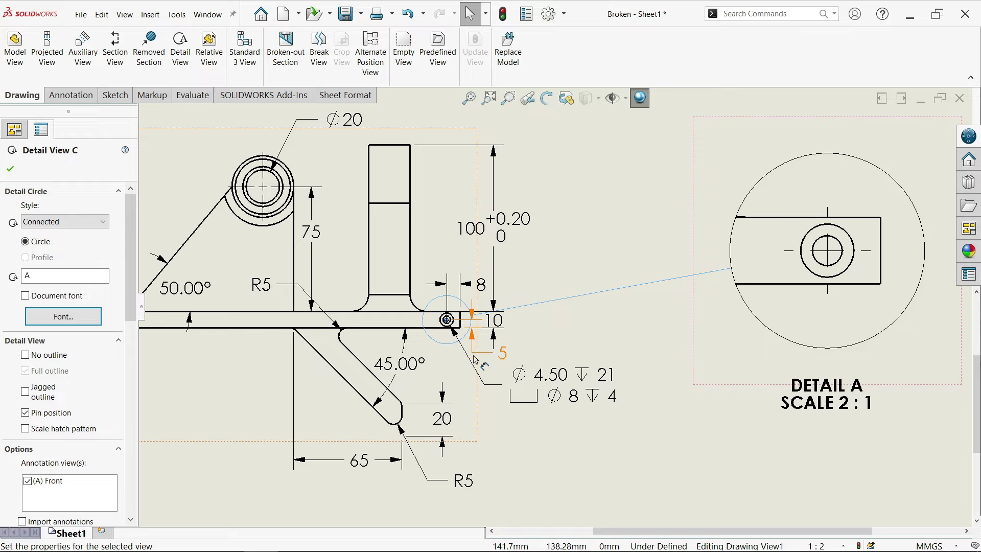
click(56, 225)
Enable Full outline on Detail A after toggling No outline on and off
scroll(131, 312, down, 2)
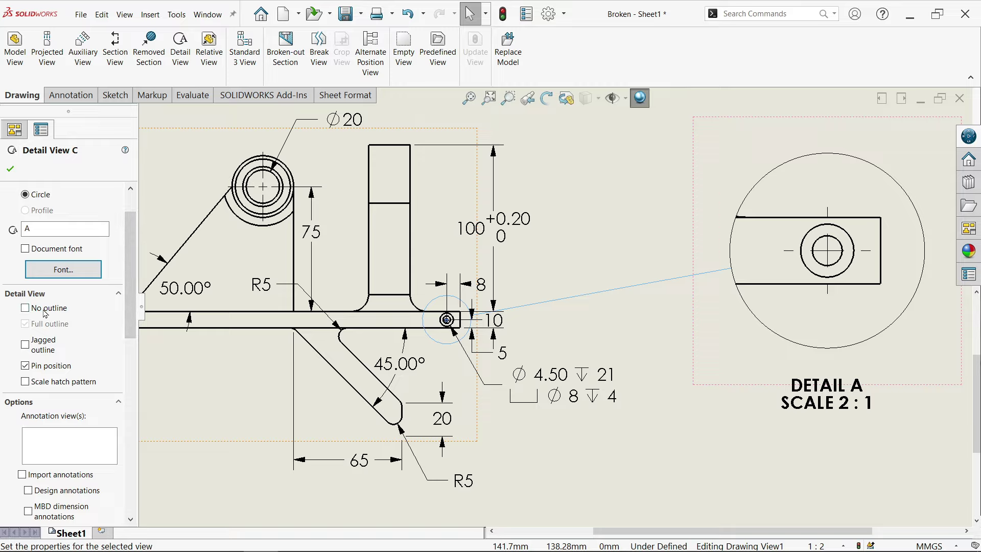
click(25, 308)
click(45, 311)
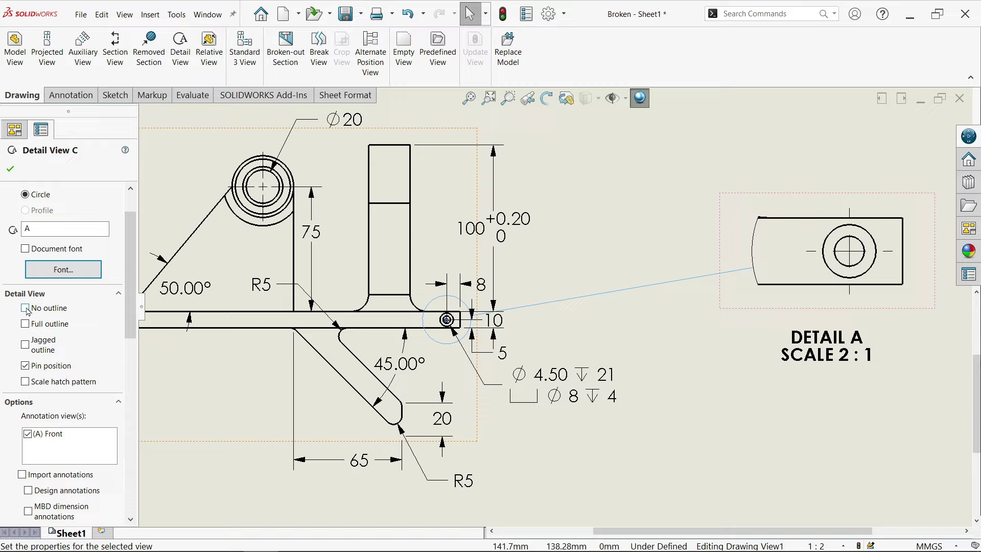
click(28, 311)
click(28, 310)
click(25, 325)
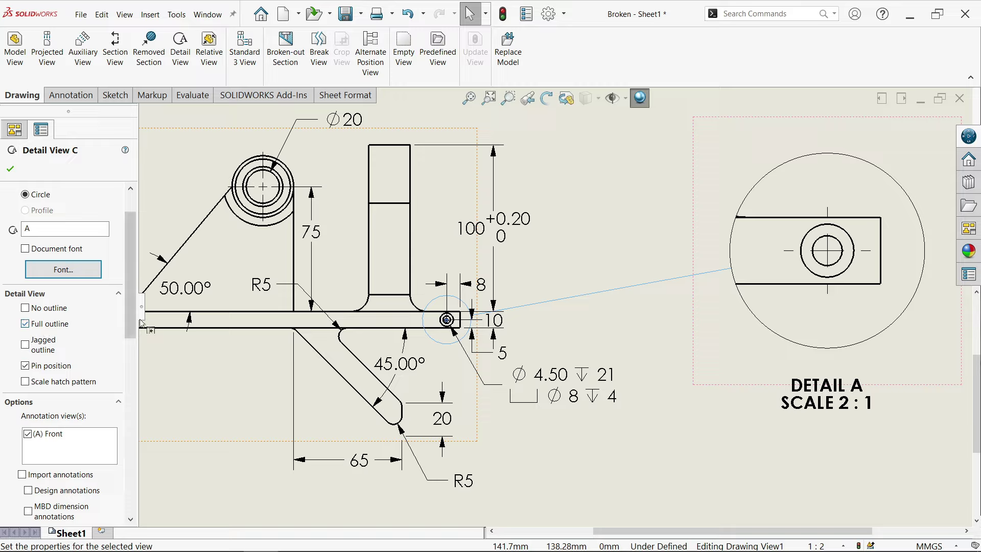
scroll(58, 314, down, 3)
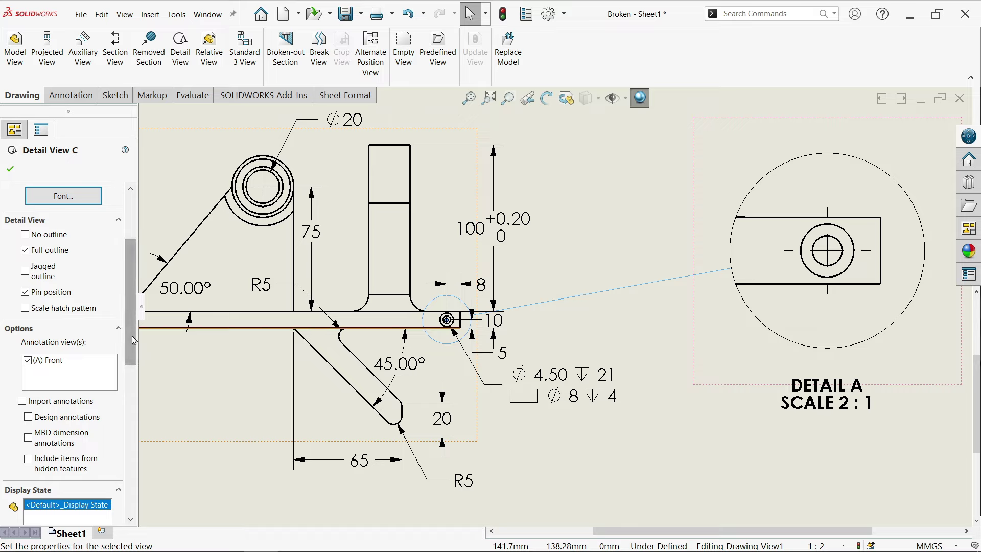
drag(133, 350, 133, 304)
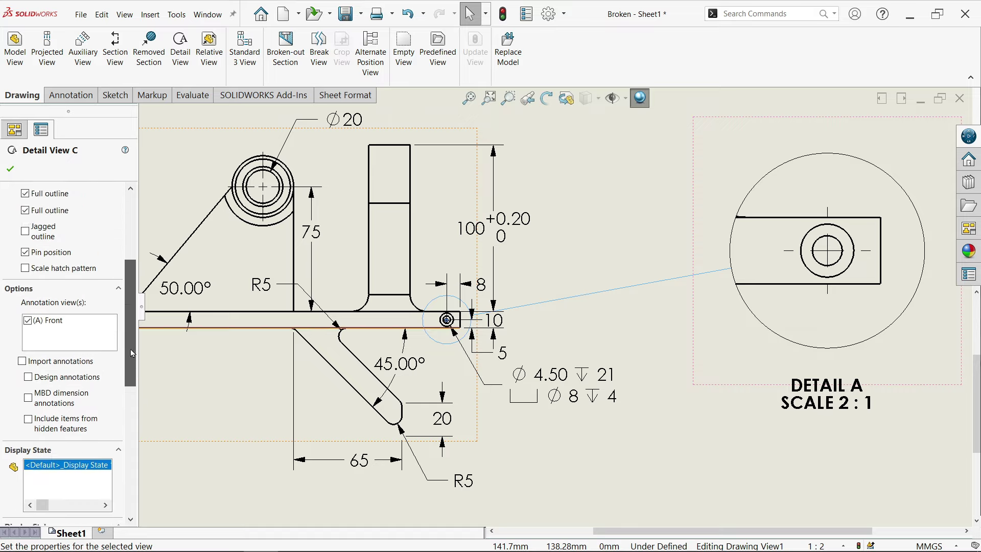
Add Smart Dimensions to Detail A: 10 tab height, 5 vertical and 8 horizontal to the hole
click(71, 95)
click(22, 61)
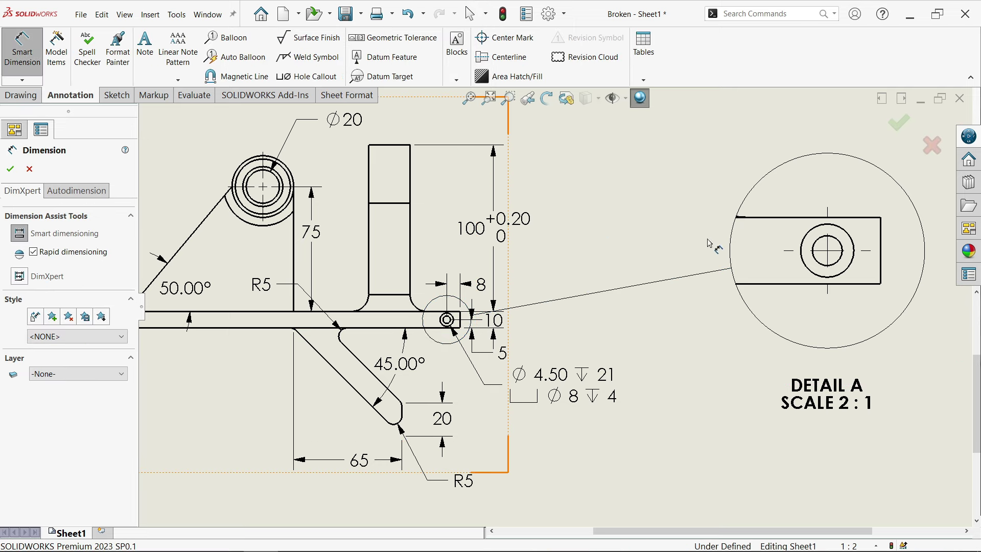
scroll(920, 247, down, 1)
scroll(838, 261, down, 1)
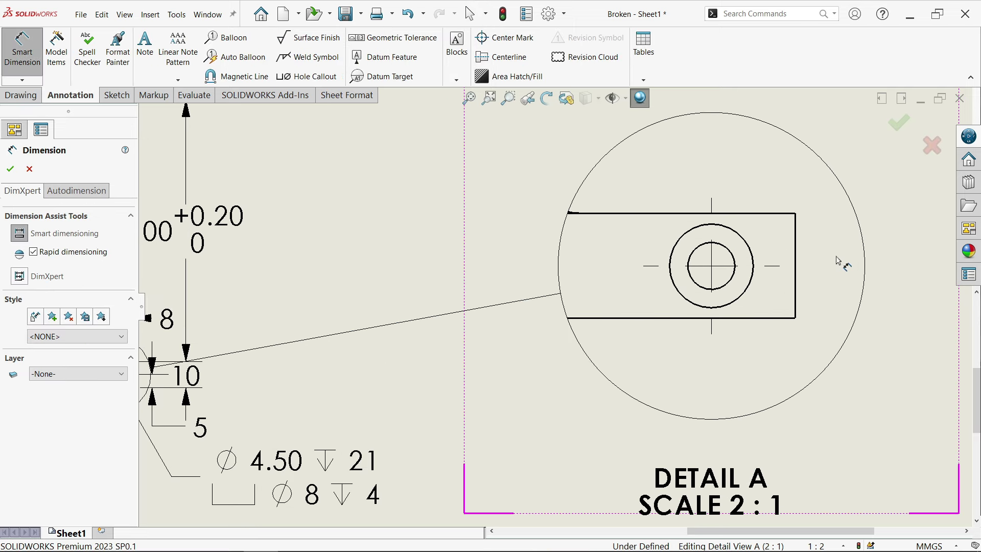
click(797, 269)
click(895, 269)
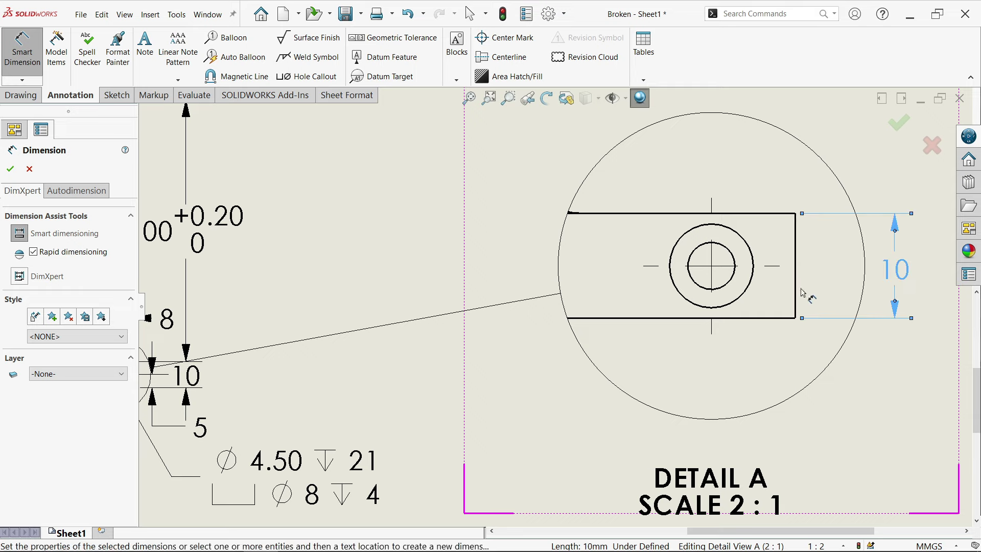
click(747, 288)
click(757, 318)
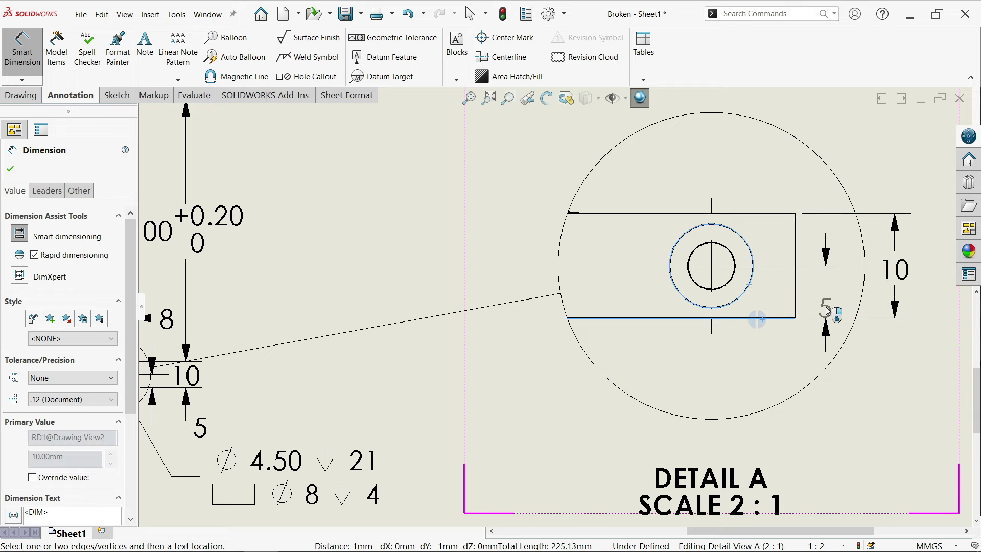
click(836, 293)
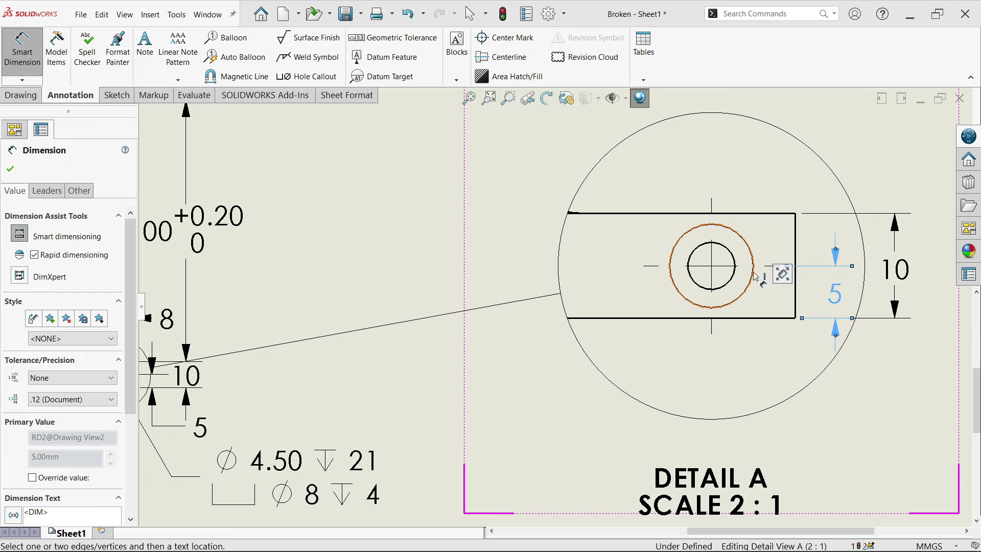
click(754, 276)
click(796, 247)
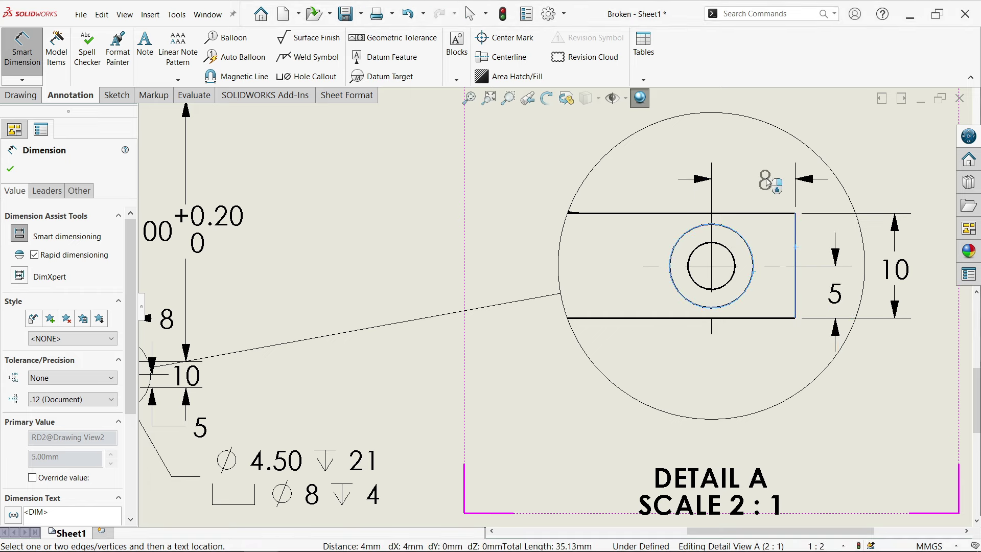
click(754, 165)
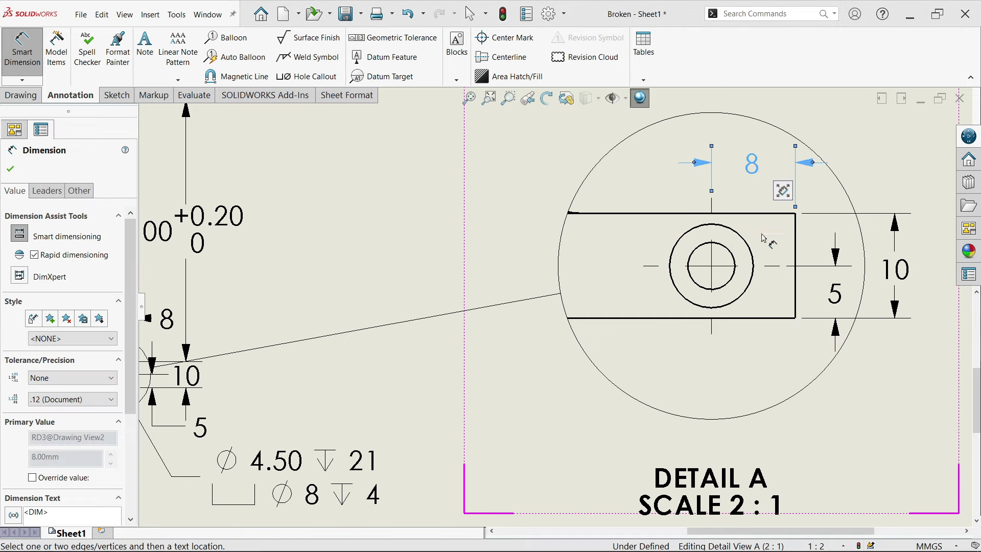
Add the Ø4.50 ↧21 / ⌴Ø8 ↧4 hole callout to Detail A on layer FORMAT, placed below right
click(320, 77)
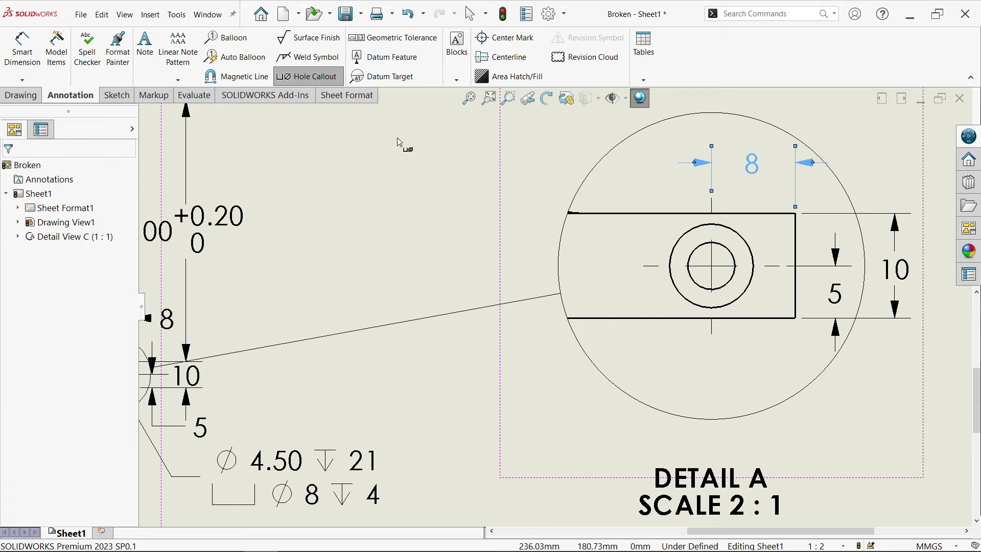
click(749, 296)
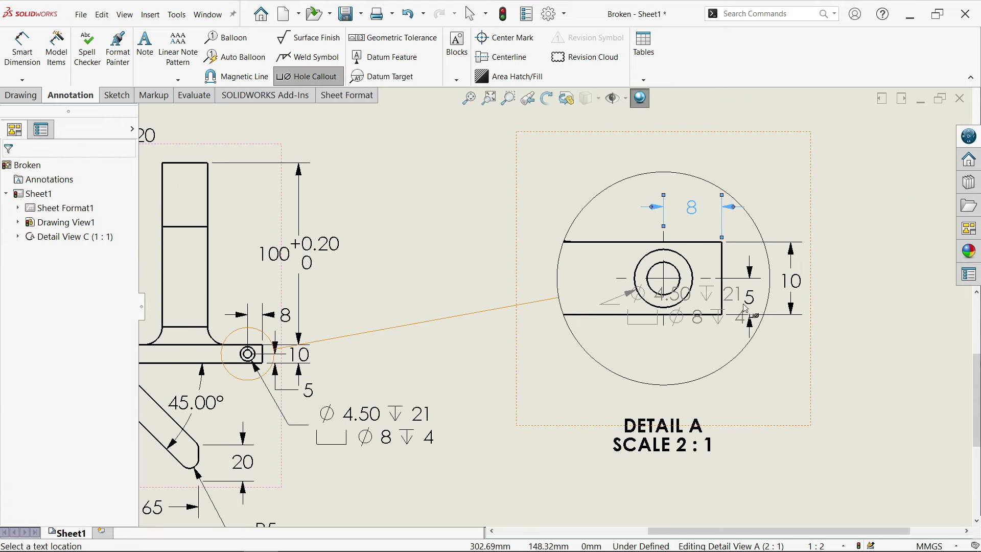
click(776, 387)
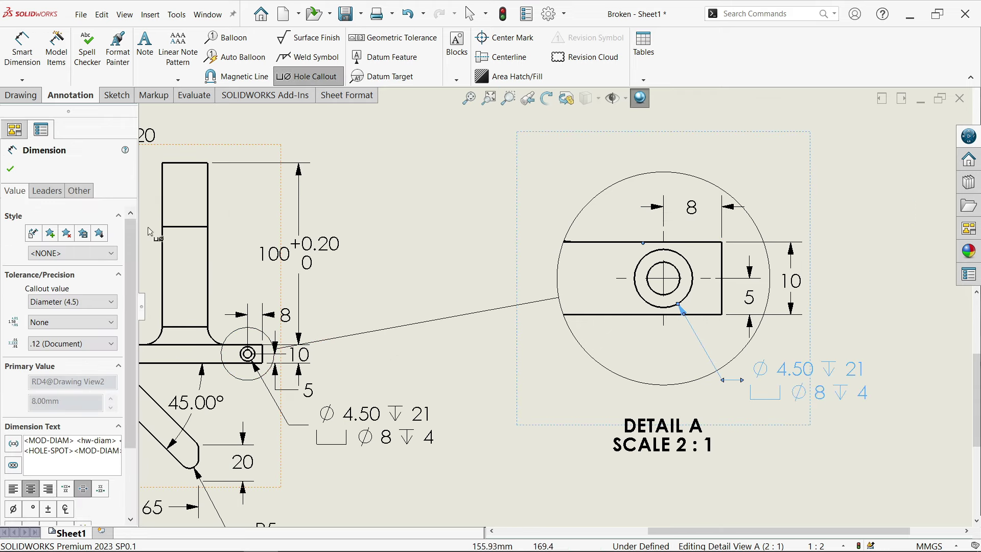
click(79, 190)
click(49, 371)
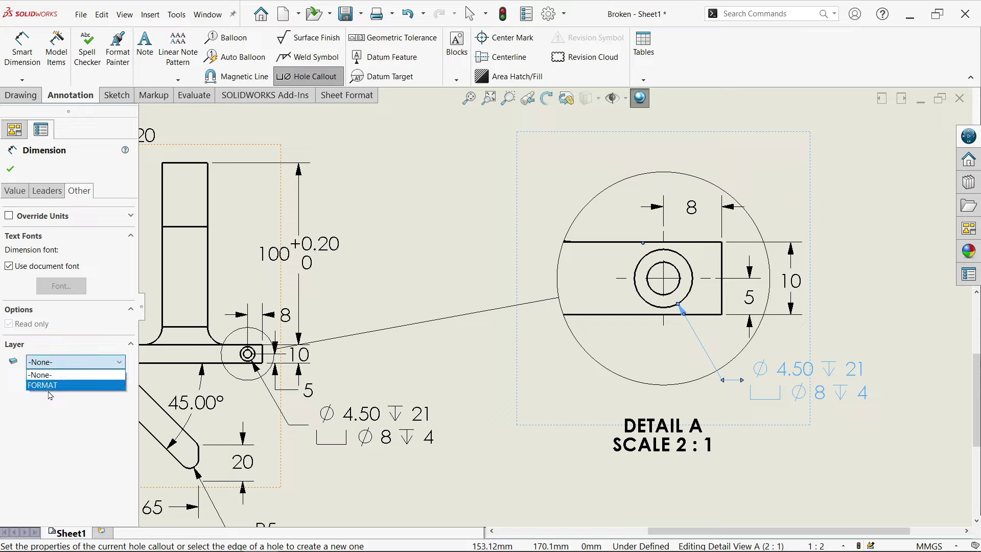
click(49, 385)
click(836, 334)
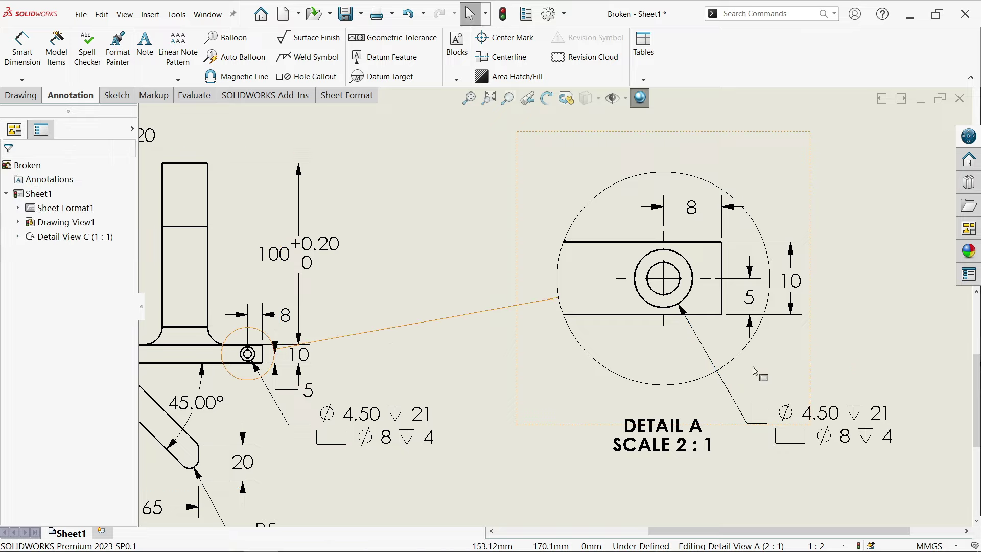
drag(828, 413, 801, 366)
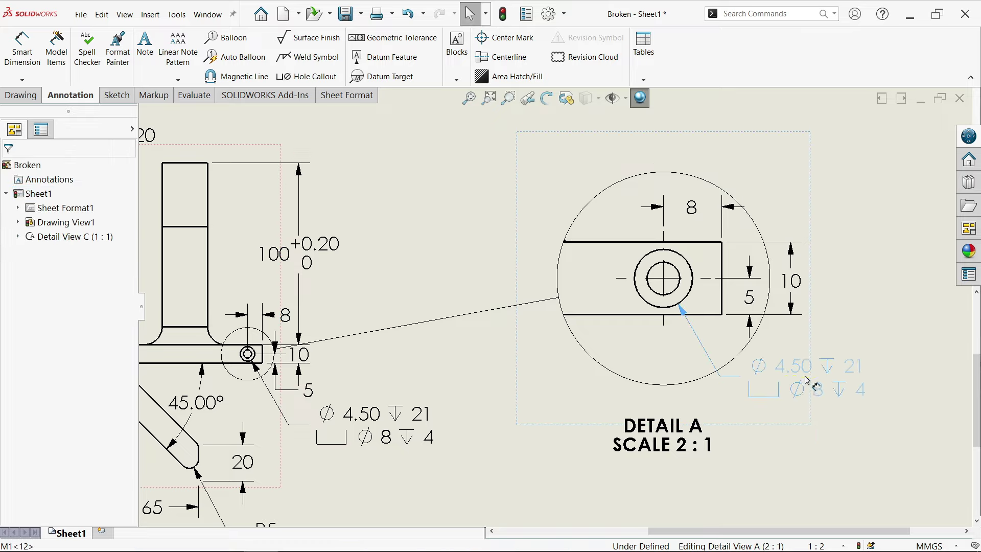
click(942, 272)
Delete the hole callout and the 5 and 8 dimensions from the parent view
scroll(416, 301, up, 3)
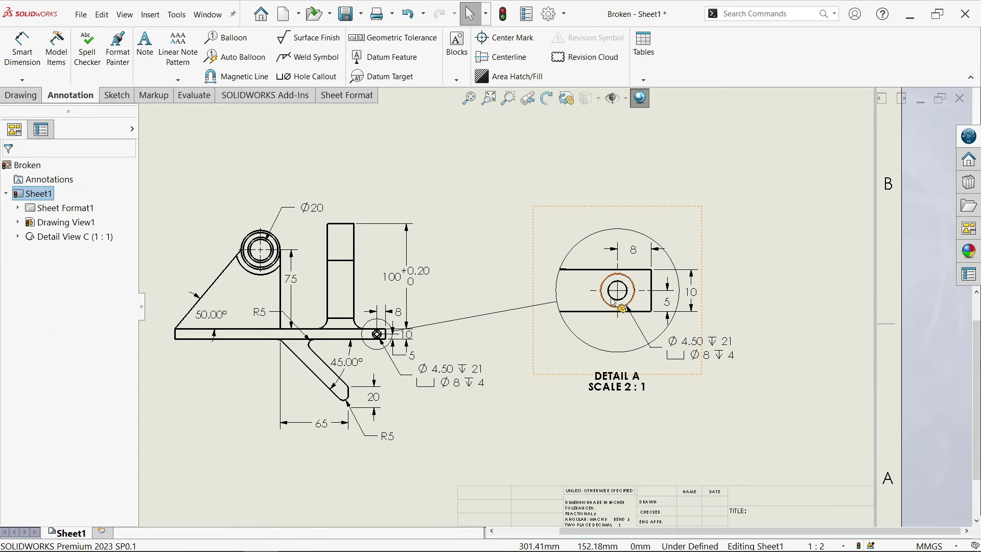
scroll(416, 300, down, 1)
scroll(393, 327, down, 1)
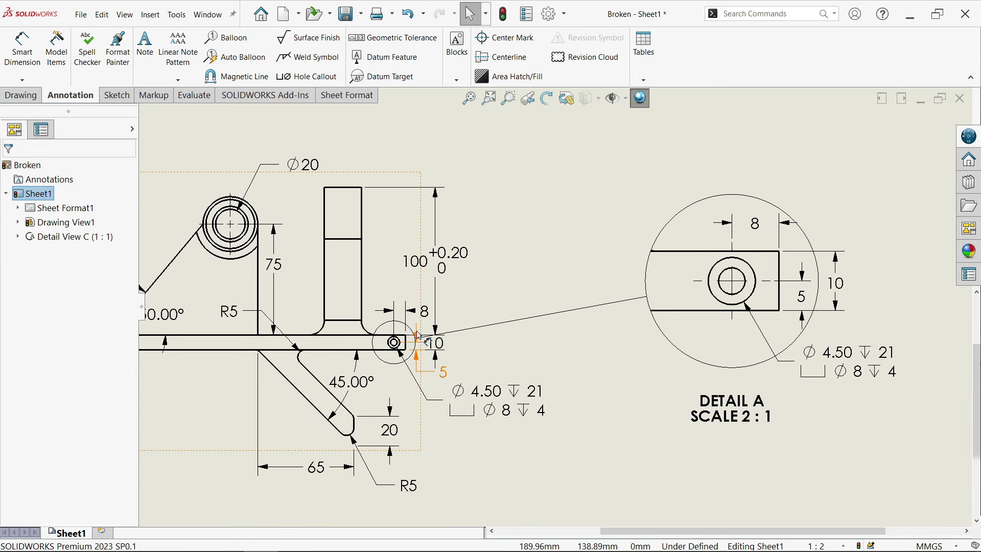
scroll(418, 335, down, 1)
click(519, 413)
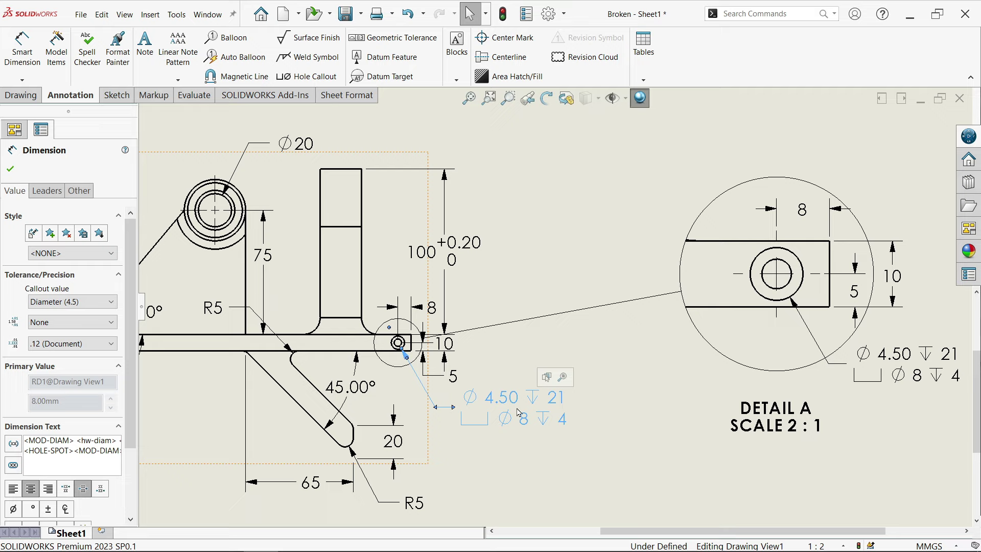
key(Delete)
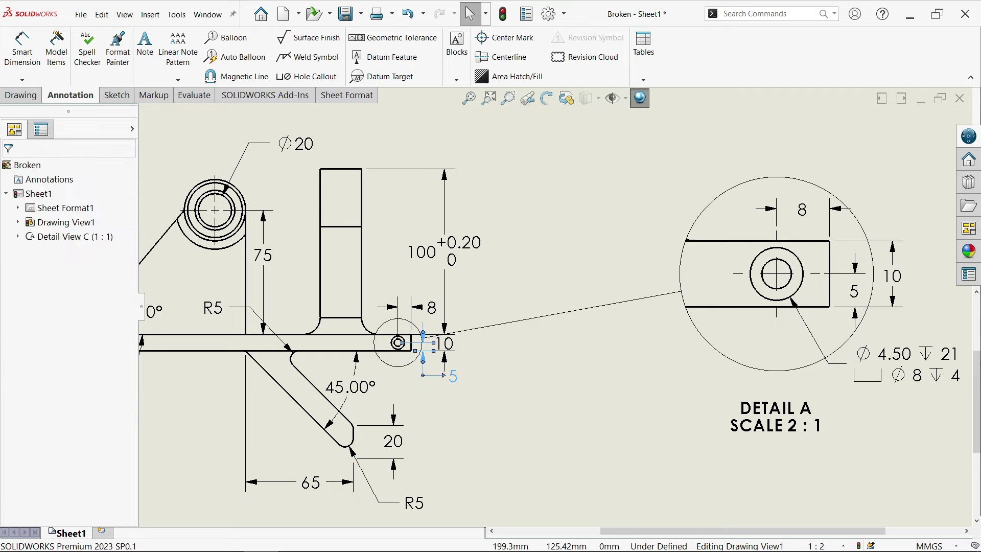
key(Delete)
click(426, 313)
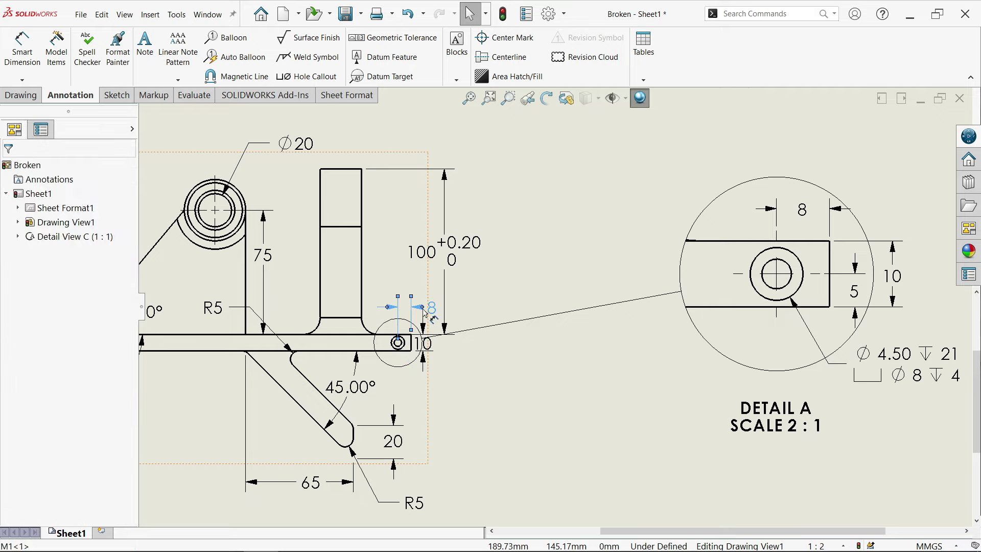
key(Delete)
Move the parent view's 10 dimension in line with the 100 dimension
scroll(363, 333, down, 2)
click(468, 359)
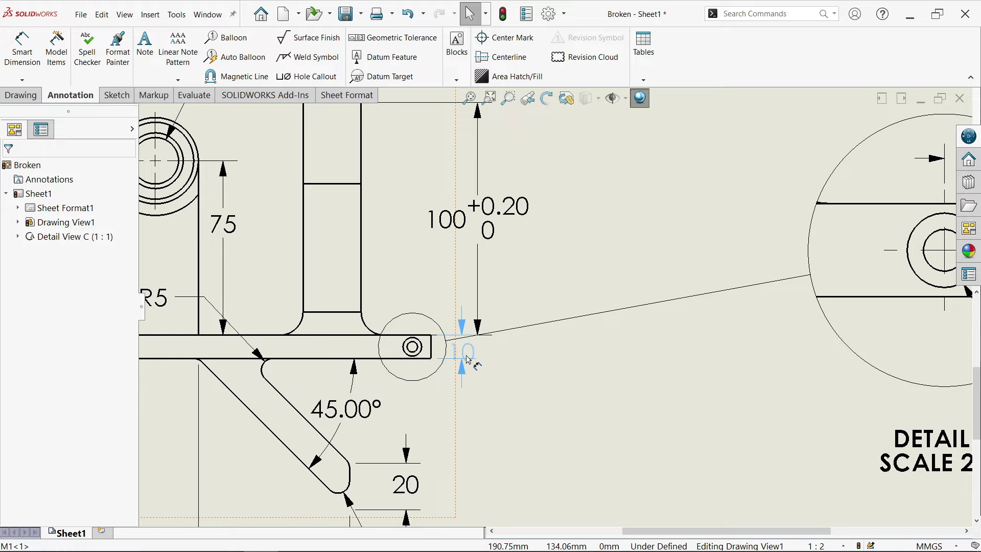
drag(468, 359, 484, 359)
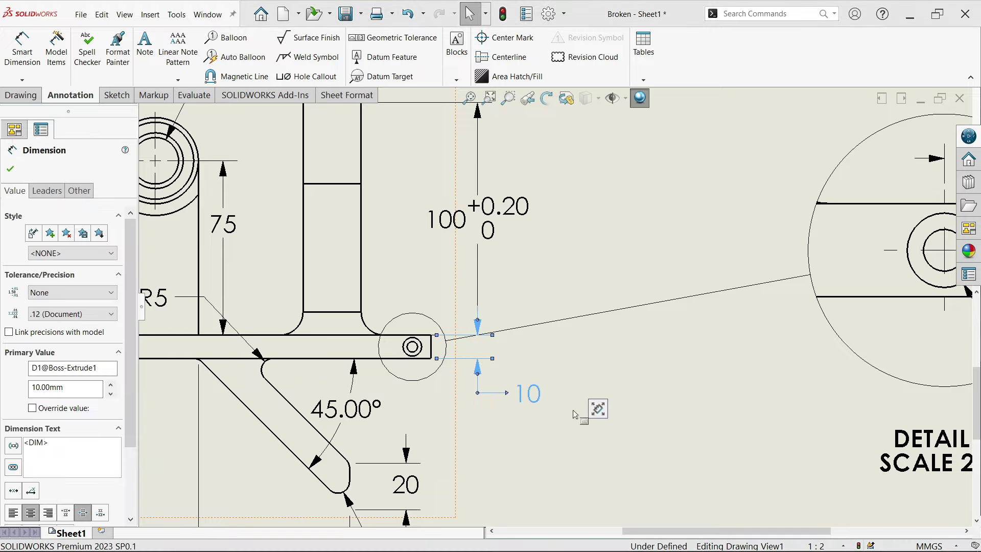
key(f)
scroll(593, 409, up, 2)
scroll(775, 310, down, 1)
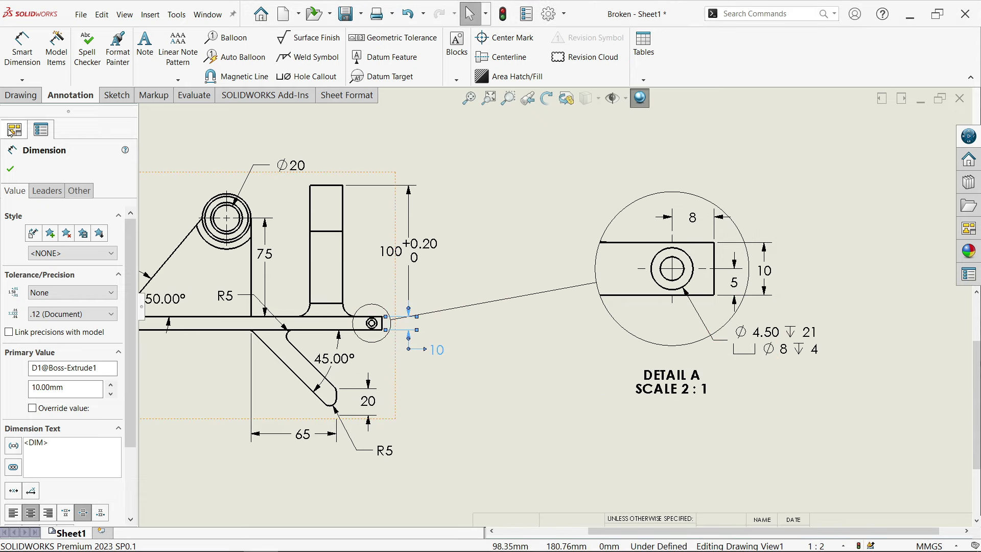
key(Escape)
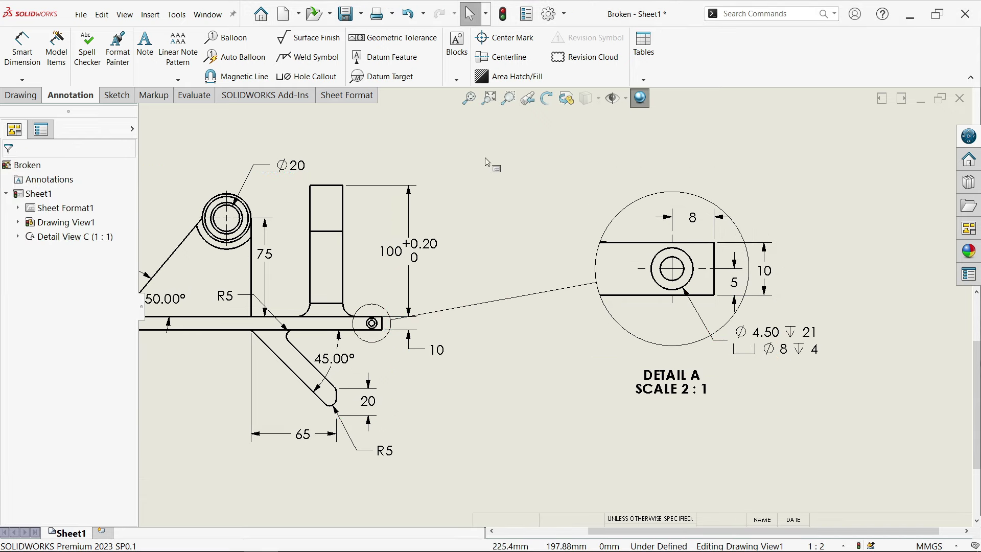